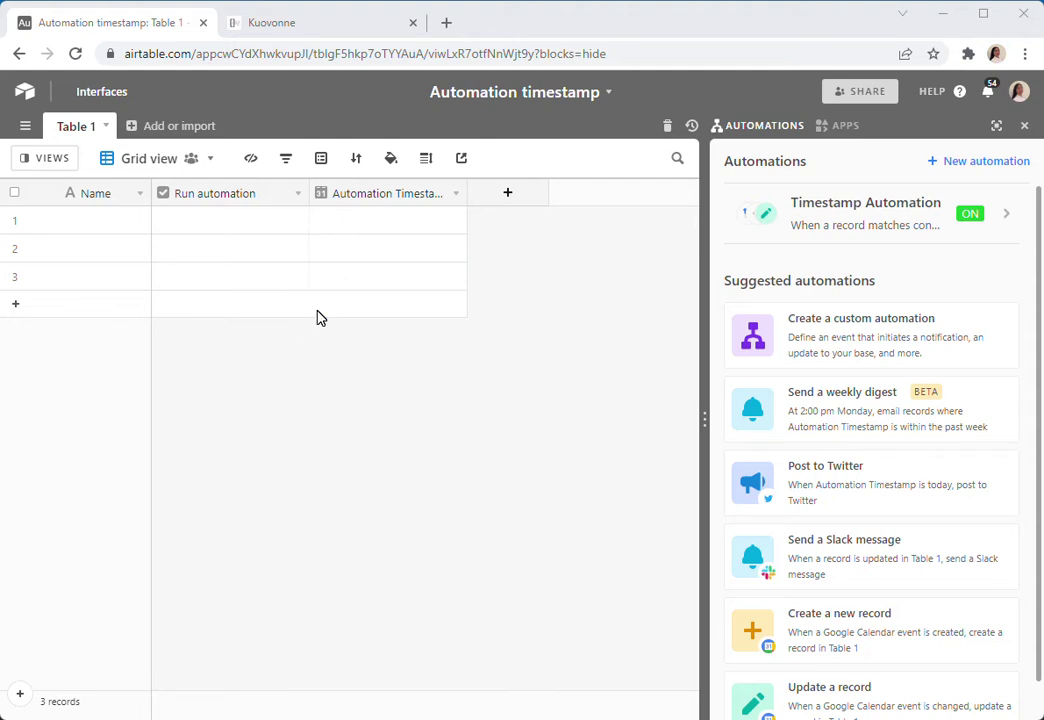
Check Run automation for the first record and add a formula field named NOW with the formula NOW()
left_click(234, 224)
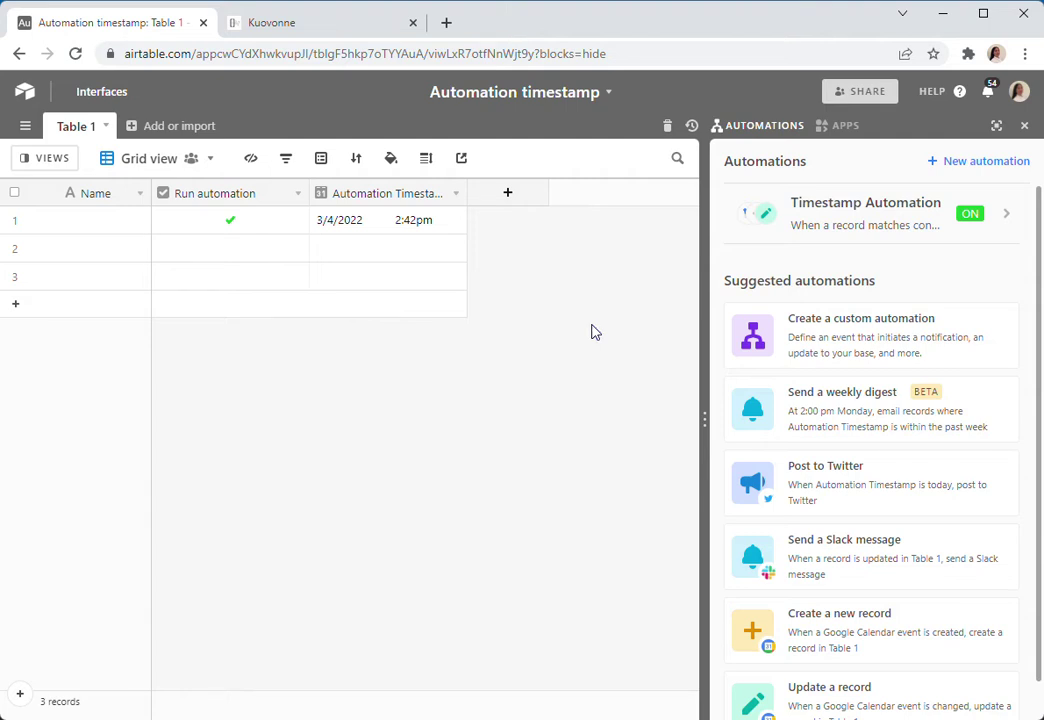
left_click(513, 200)
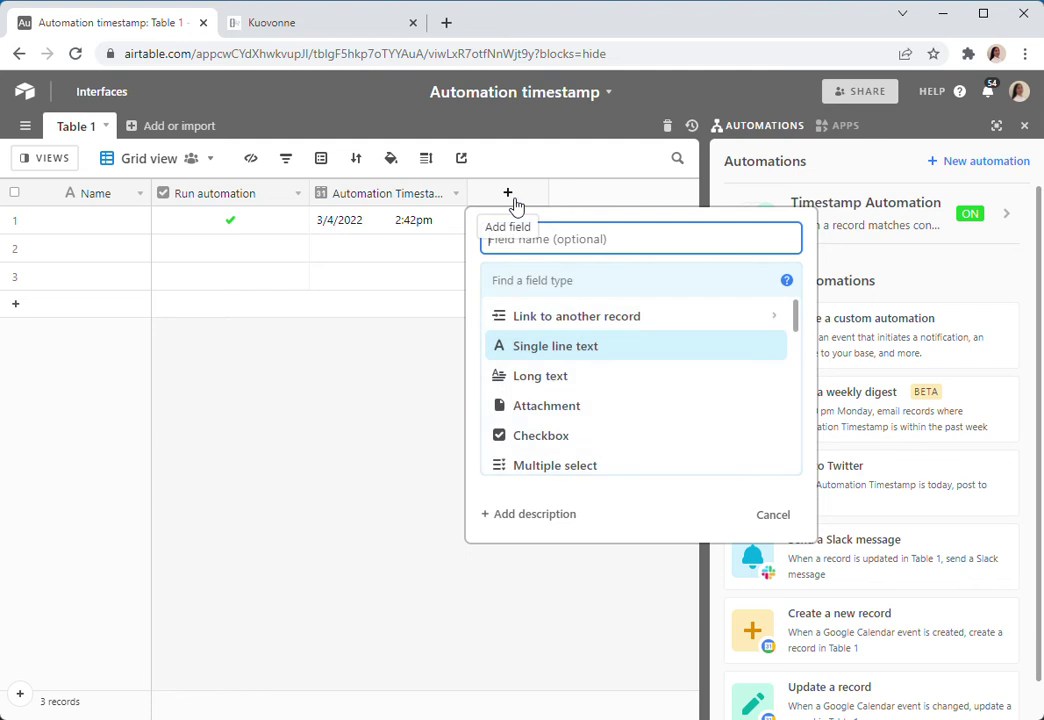
type("NOW")
key("Tab")
type("fo")
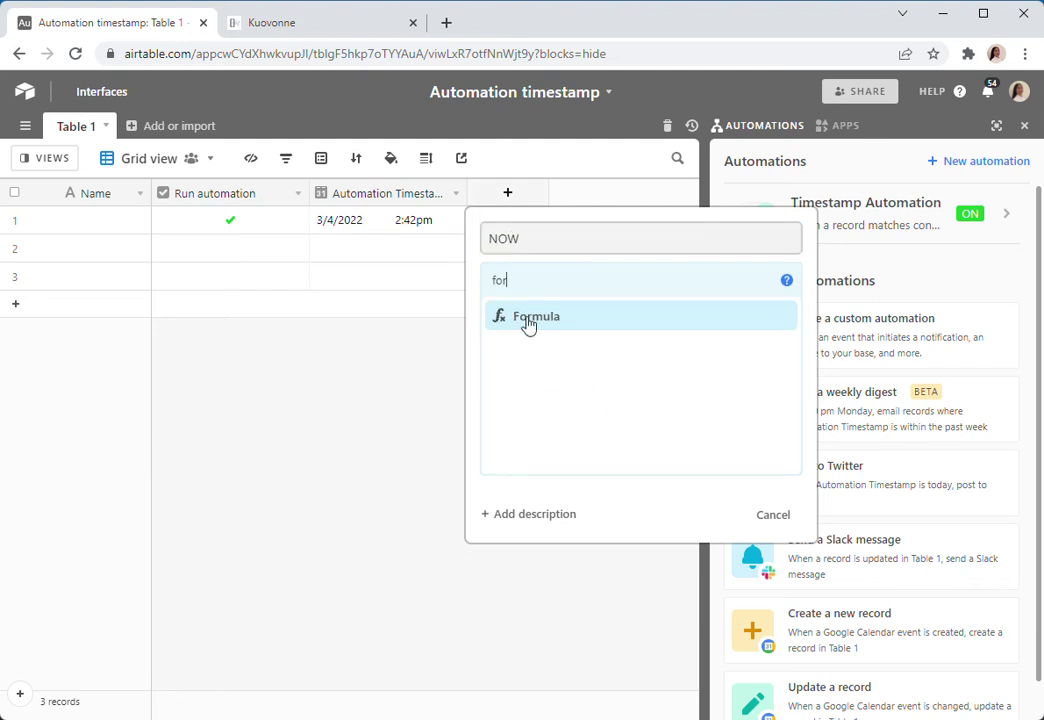
left_click(529, 327)
left_click(531, 392)
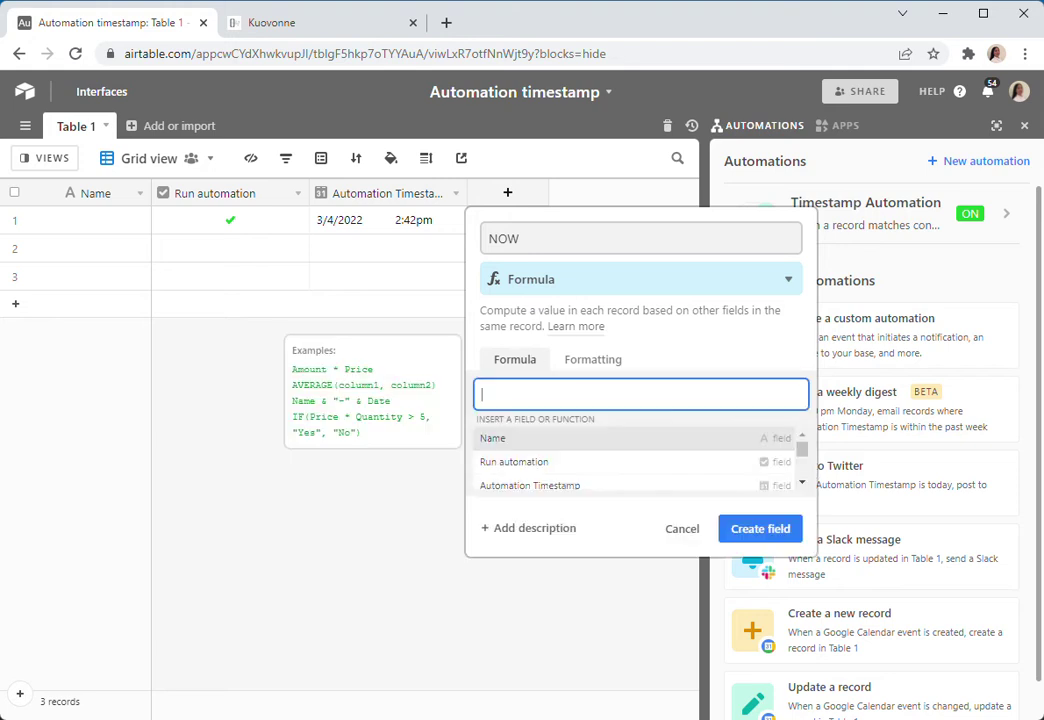
type("NOW()")
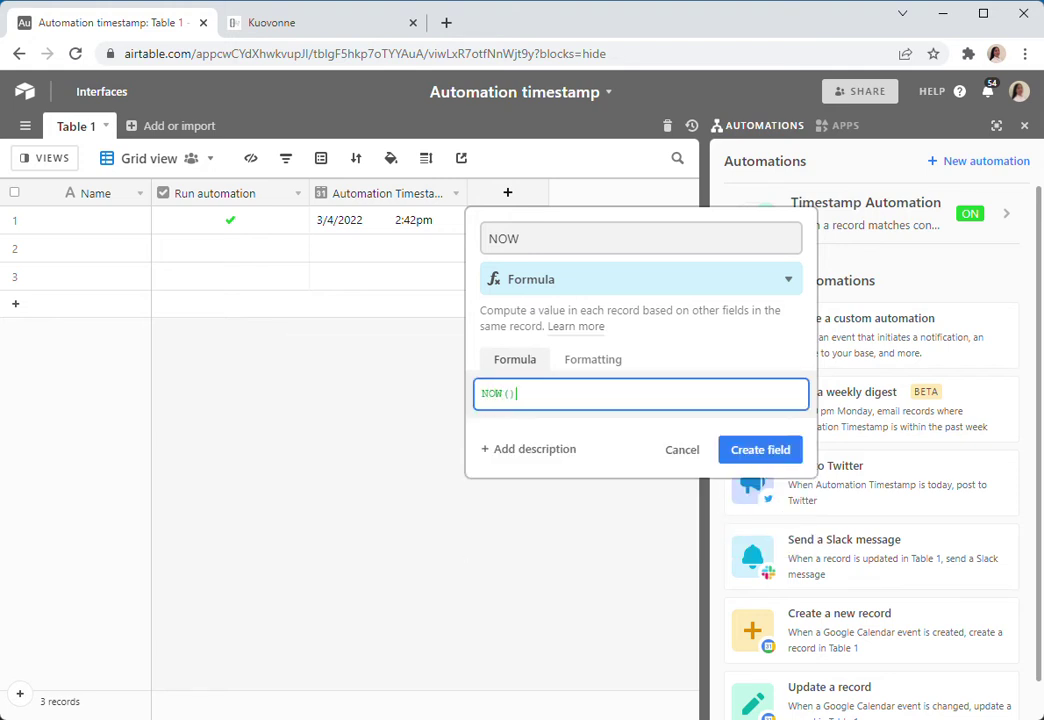
left_click(751, 458)
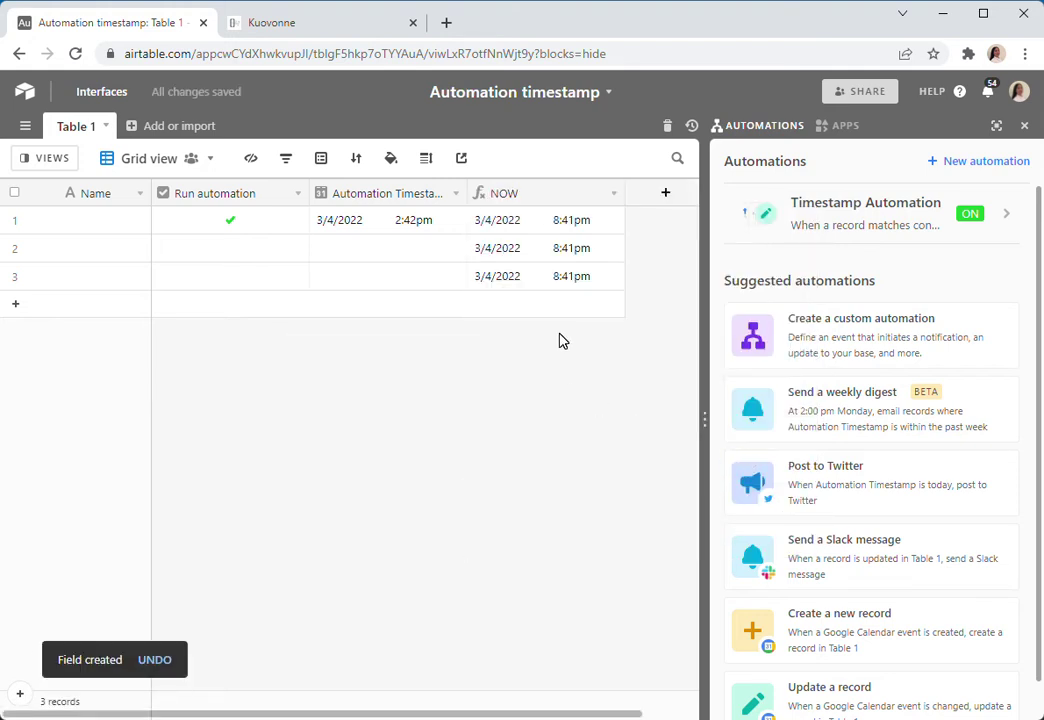
Turn off the same time zone (GMT) for all collaborators in the NOW field's formatting and save the field
double_click(586, 193)
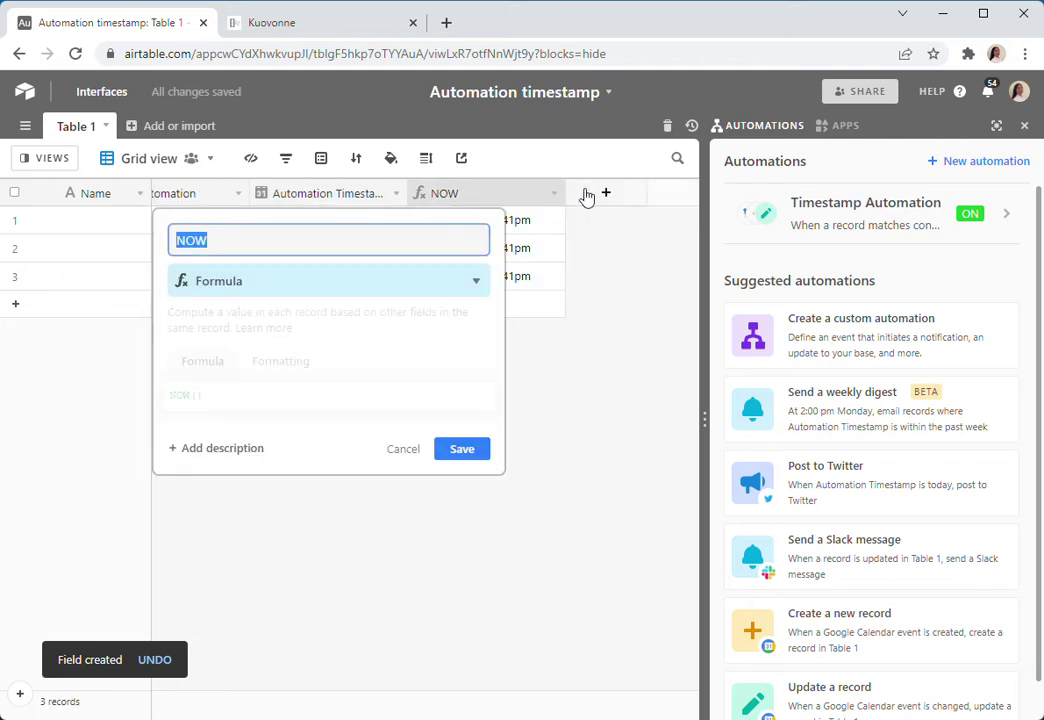
left_click(287, 358)
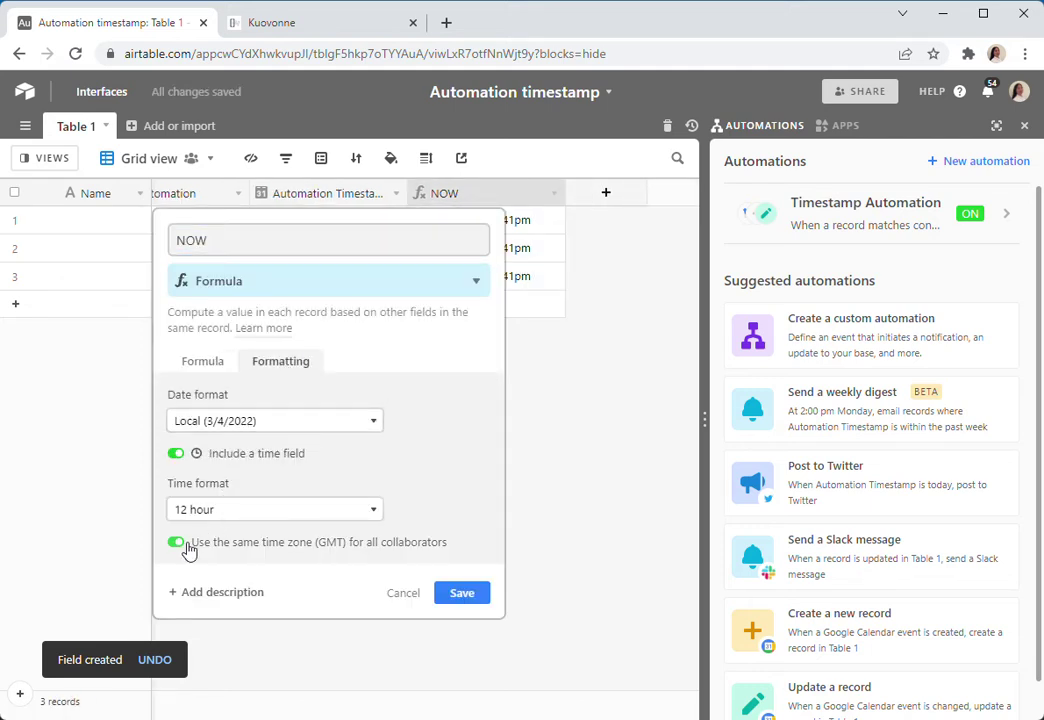
left_click(176, 542)
left_click(461, 595)
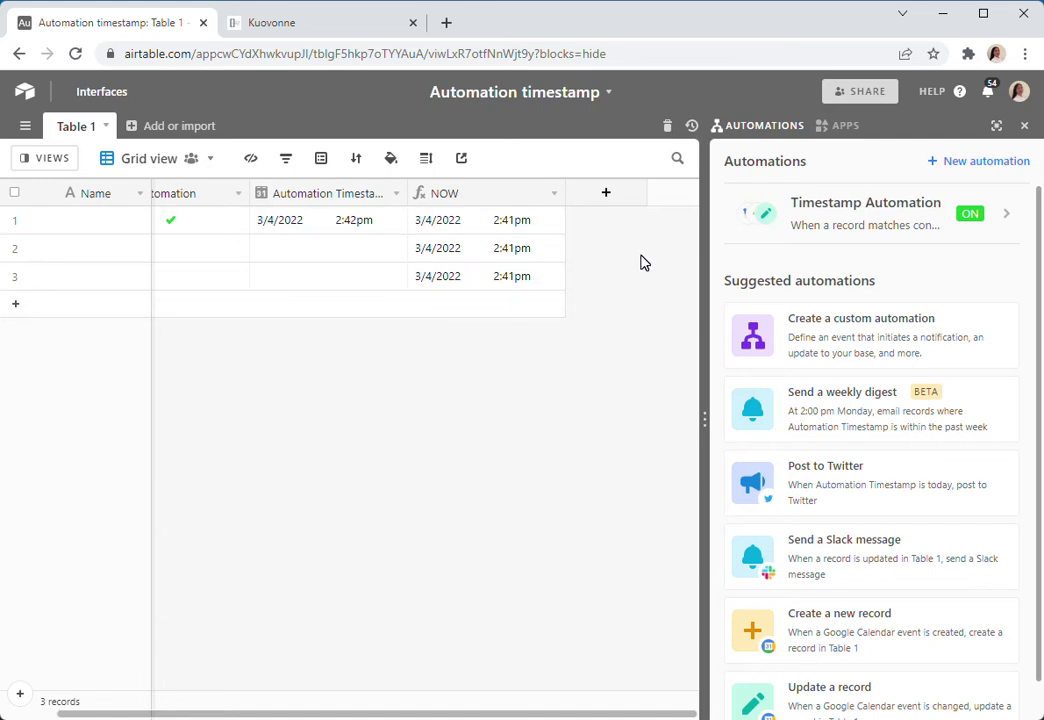
Open the Timestamp Automation and review its trigger conditions and the Run a script action
left_click(828, 209)
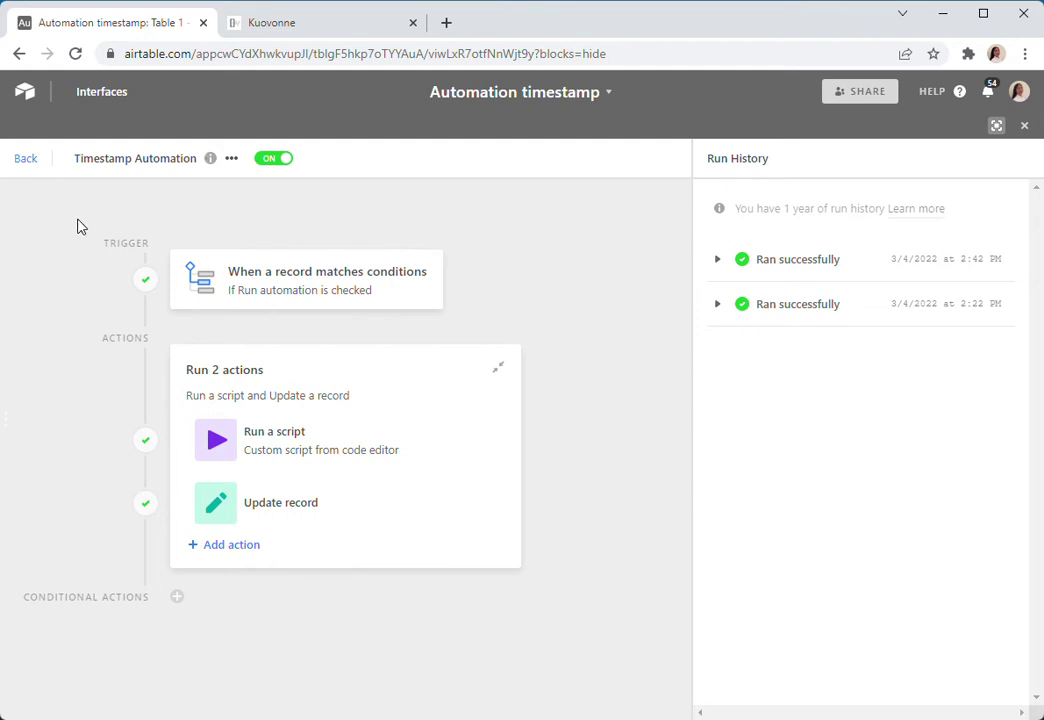
left_click(344, 288)
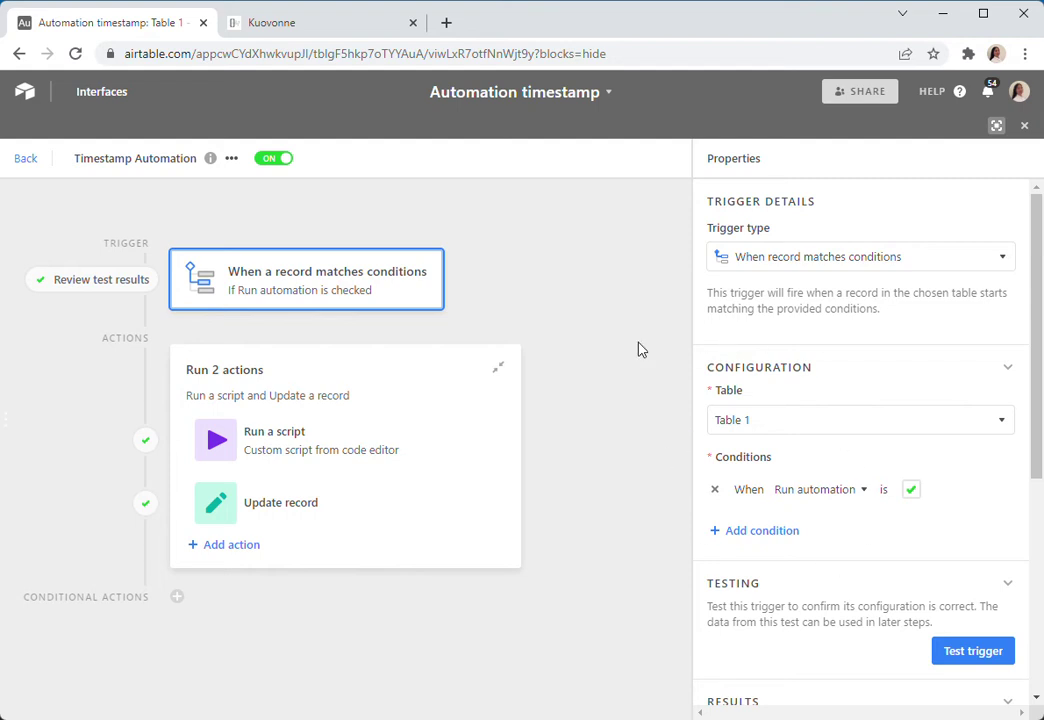
left_click(293, 447)
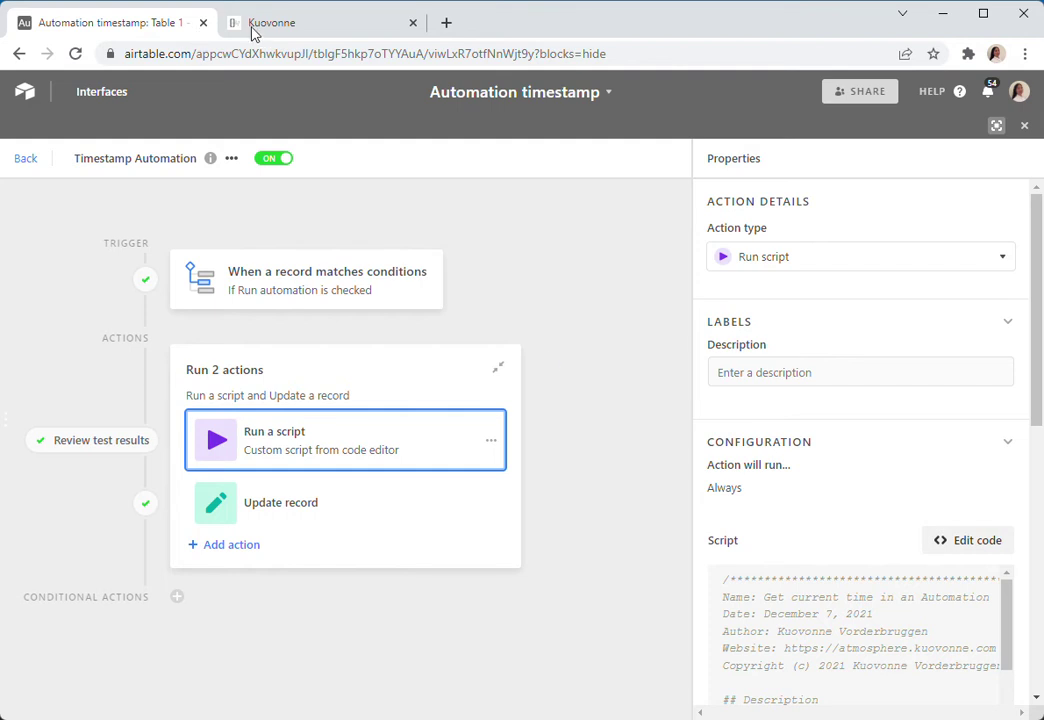
Switch to the Kuovonne Gumroad store, open Airtable Script: Automation Helpers among the "helpers" results, and highlight the timestamp script's description
left_click(294, 30)
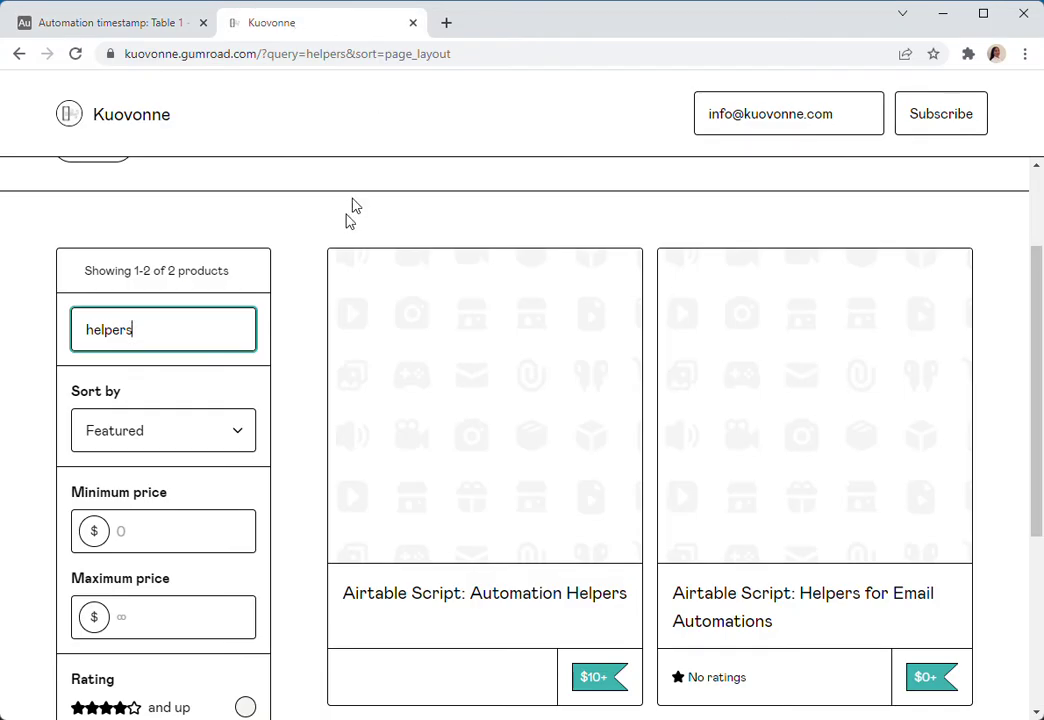
scroll(344, 226, "up", 2)
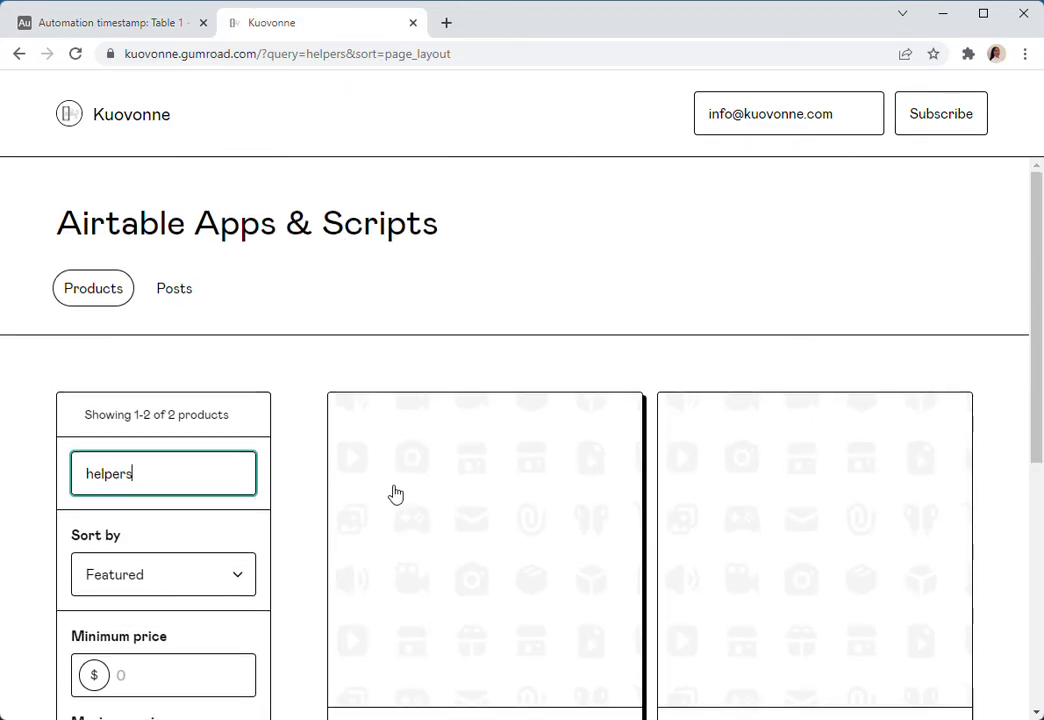
key("Return")
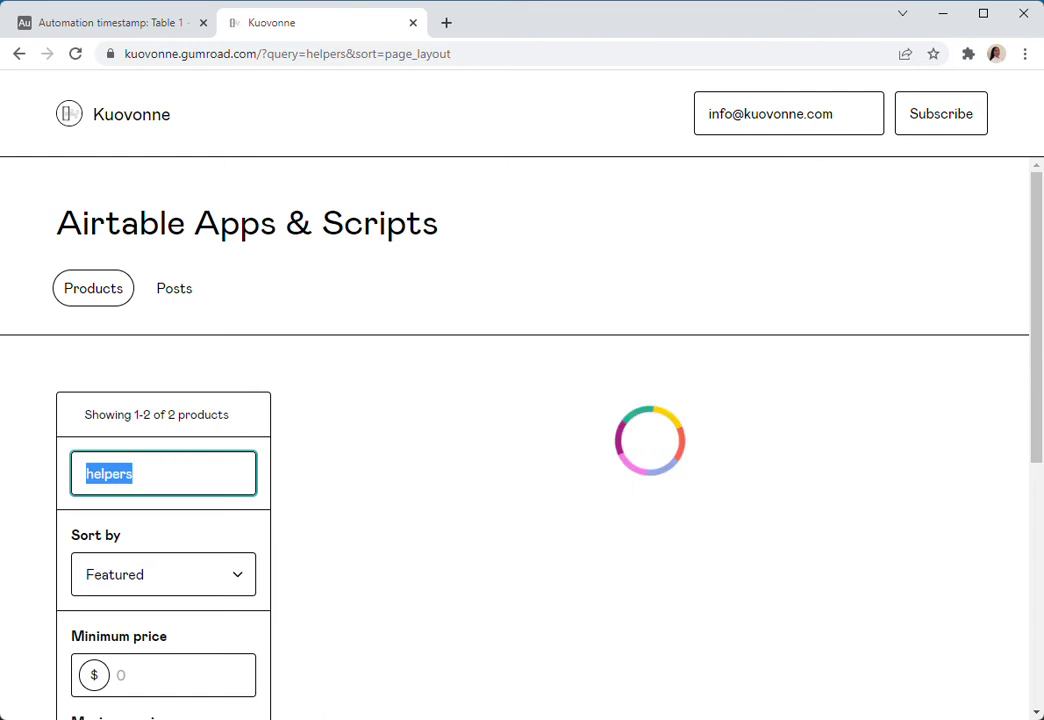
scroll(358, 460, "down", 3)
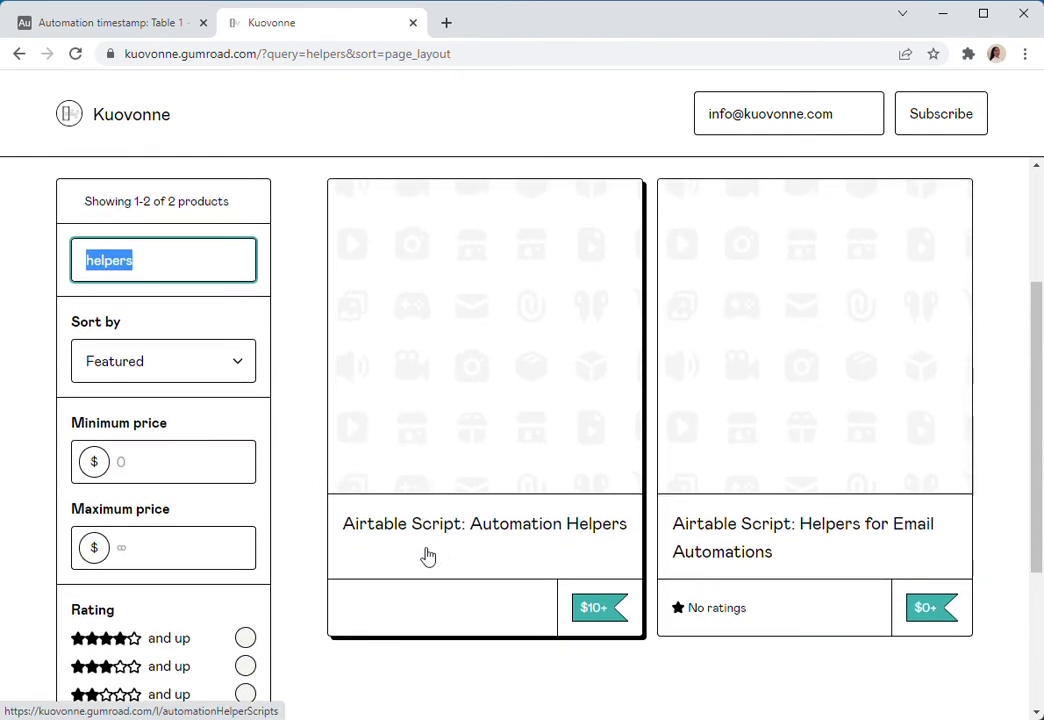
left_click(485, 515)
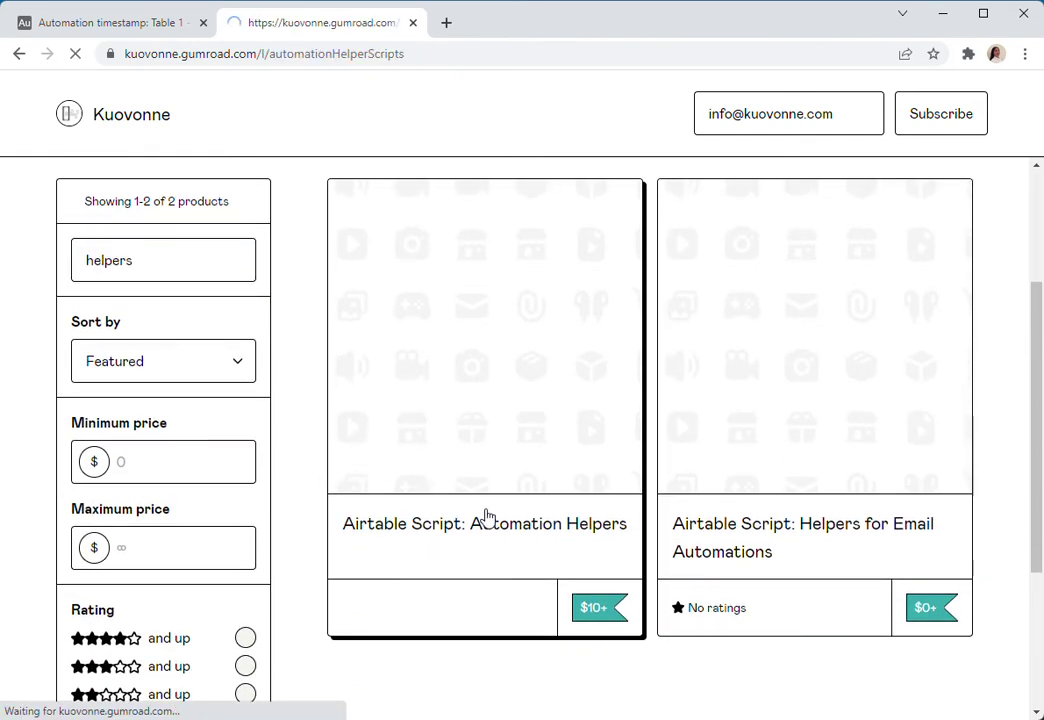
scroll(461, 560, "down", 2)
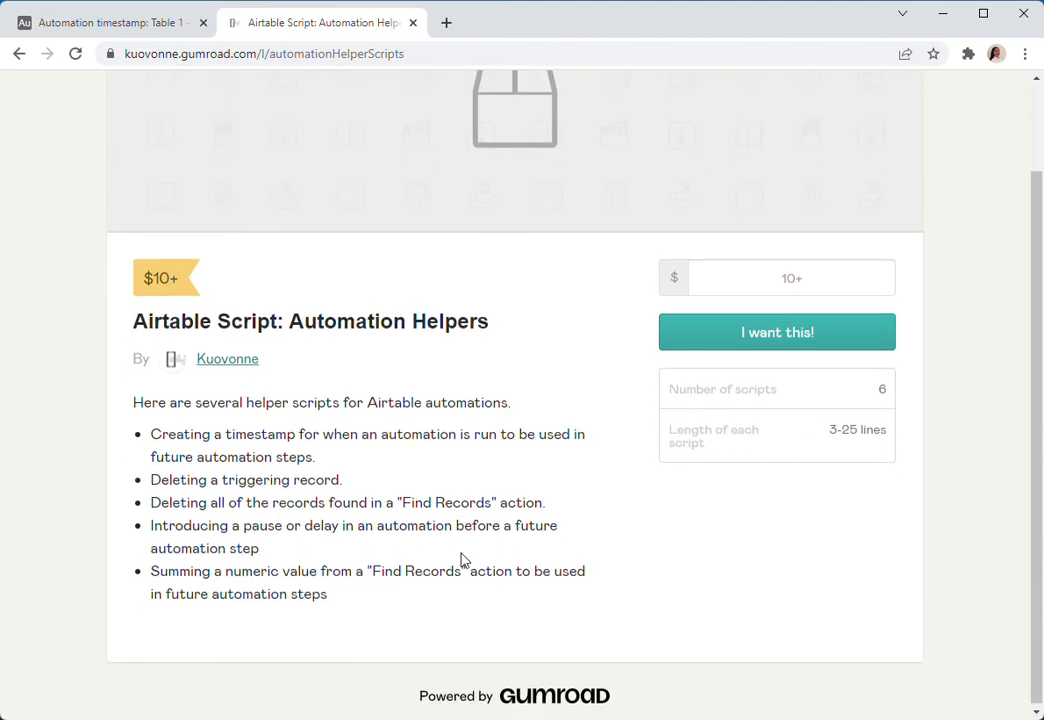
left_click_drag(150, 432, 322, 457)
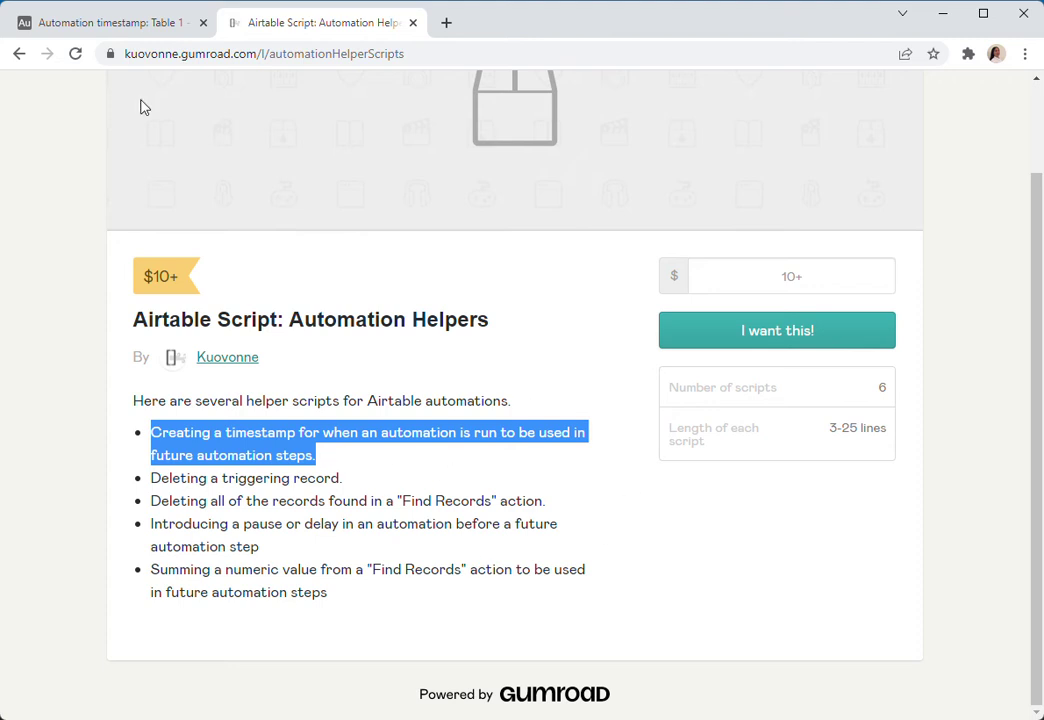
Switch back to Airtable, view the code of the Run a script action, and finish editing it
left_click(92, 21)
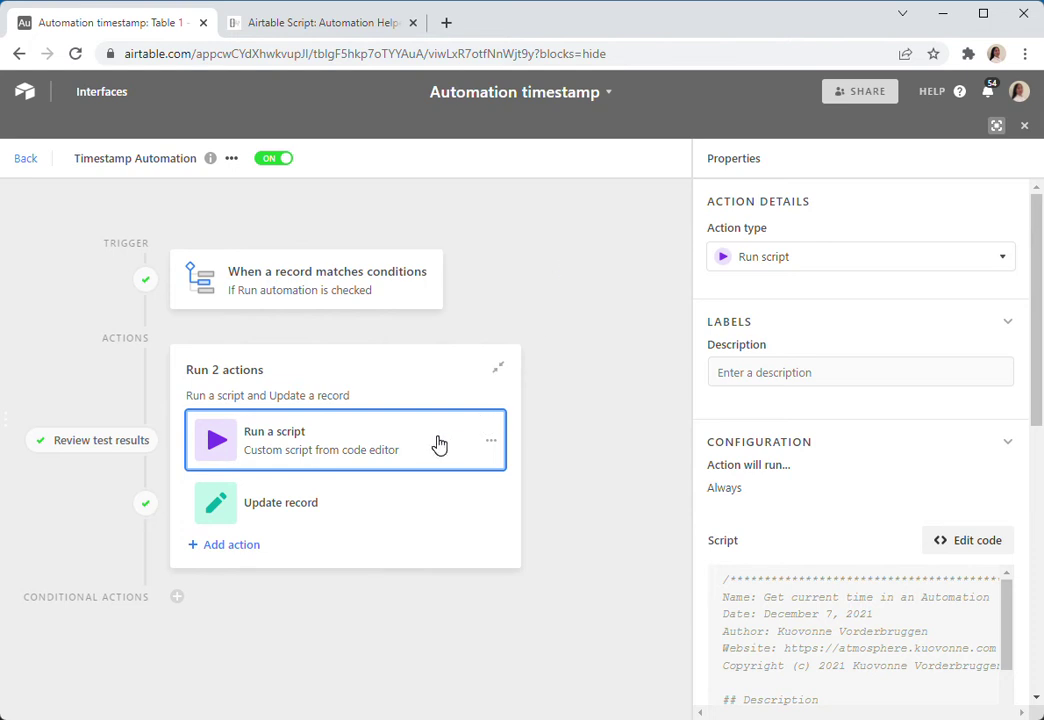
left_click(975, 545)
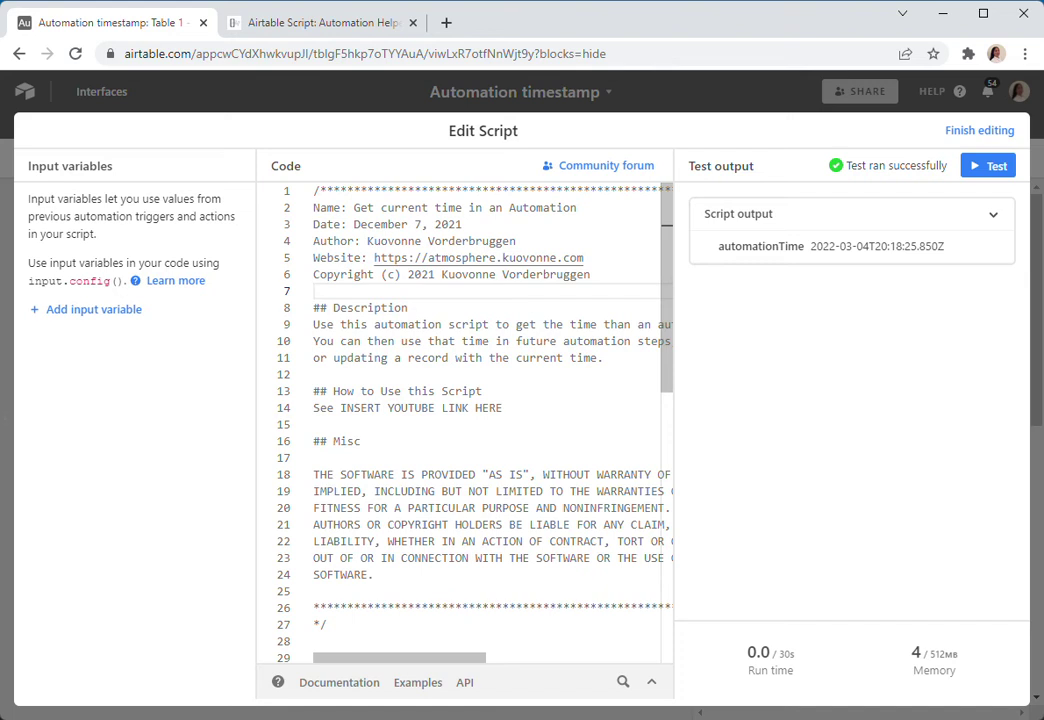
left_click(975, 135)
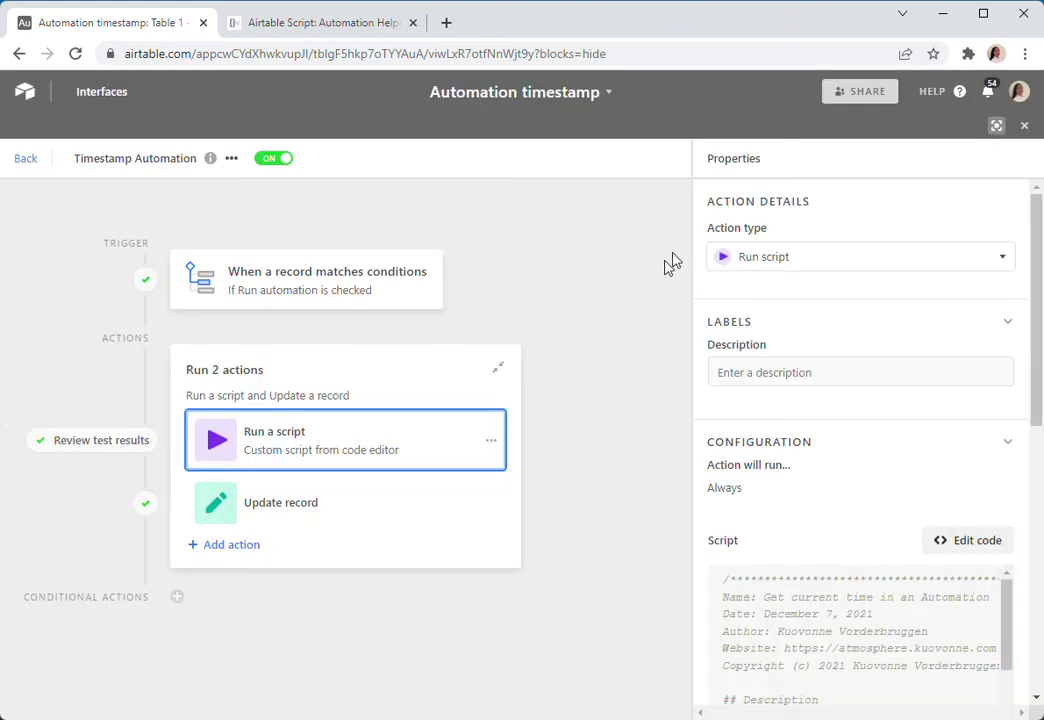
In the Update record action, clear the Automation Timestamp value and insert automationTime from the Run a script step
left_click(284, 525)
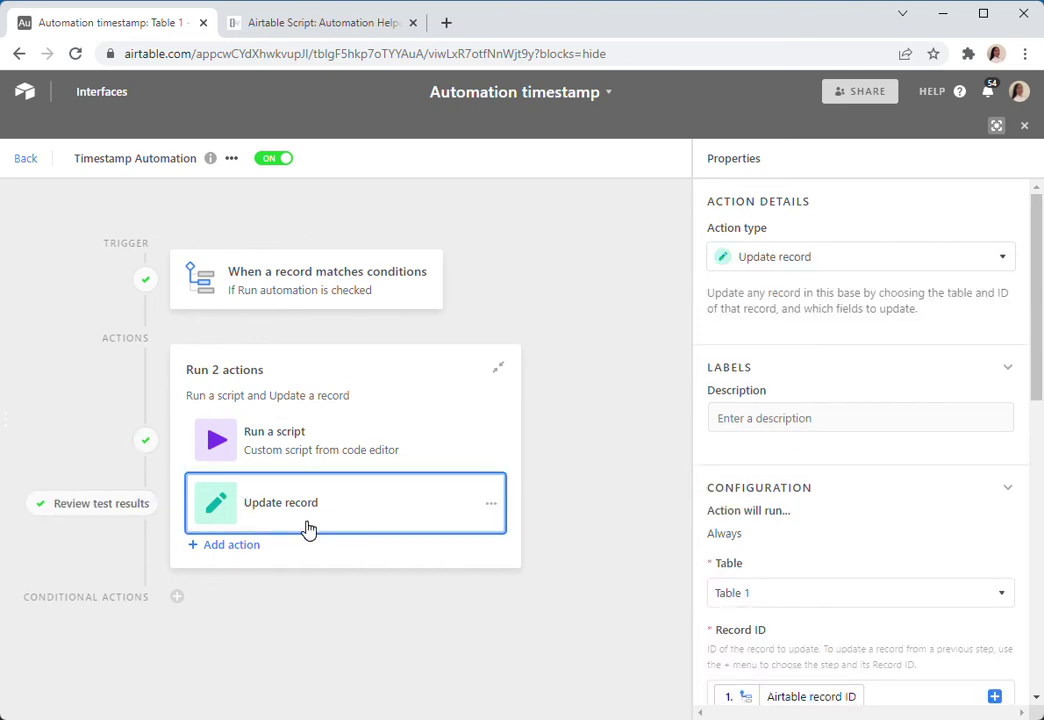
scroll(795, 500, "down", 3)
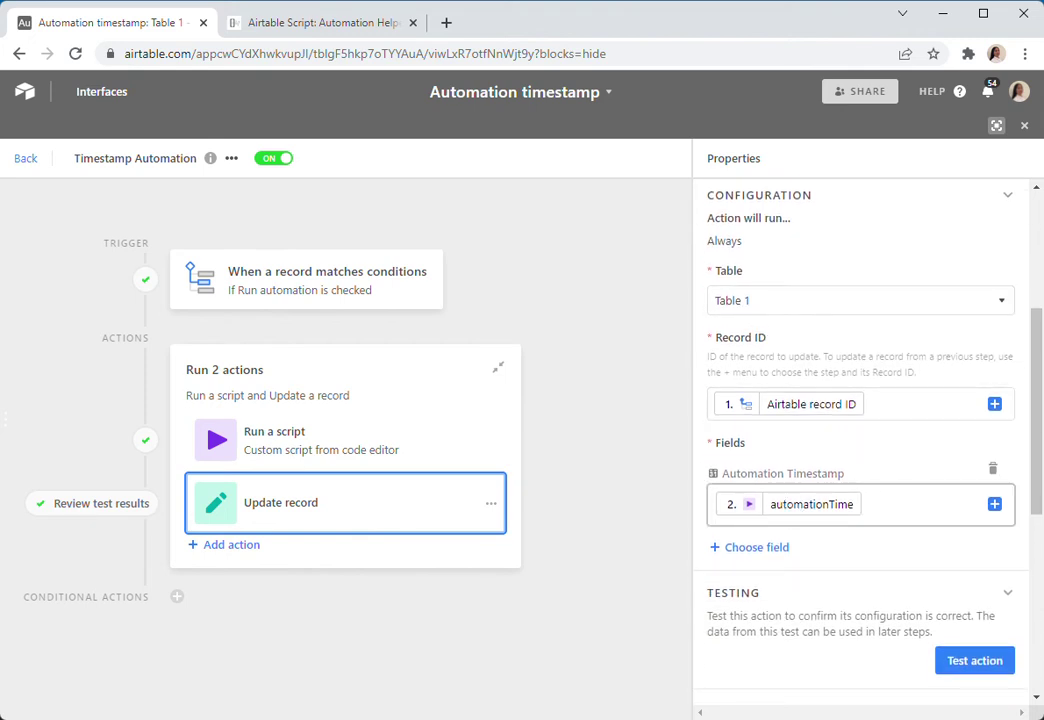
left_click(863, 504)
key("BackSpace")
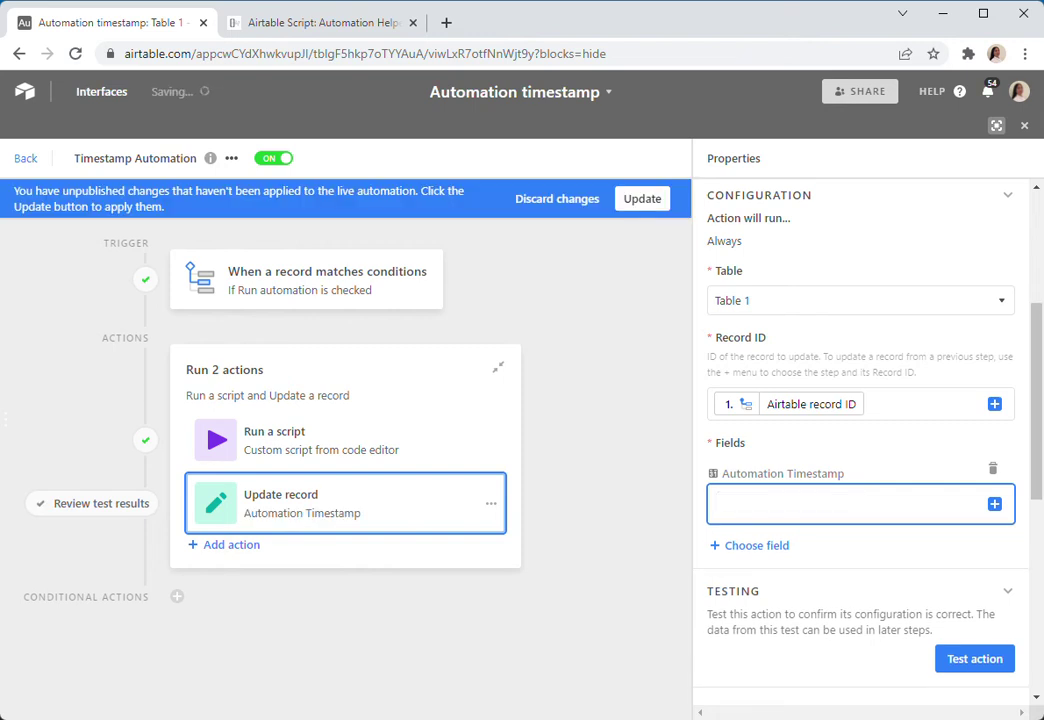
left_click(995, 504)
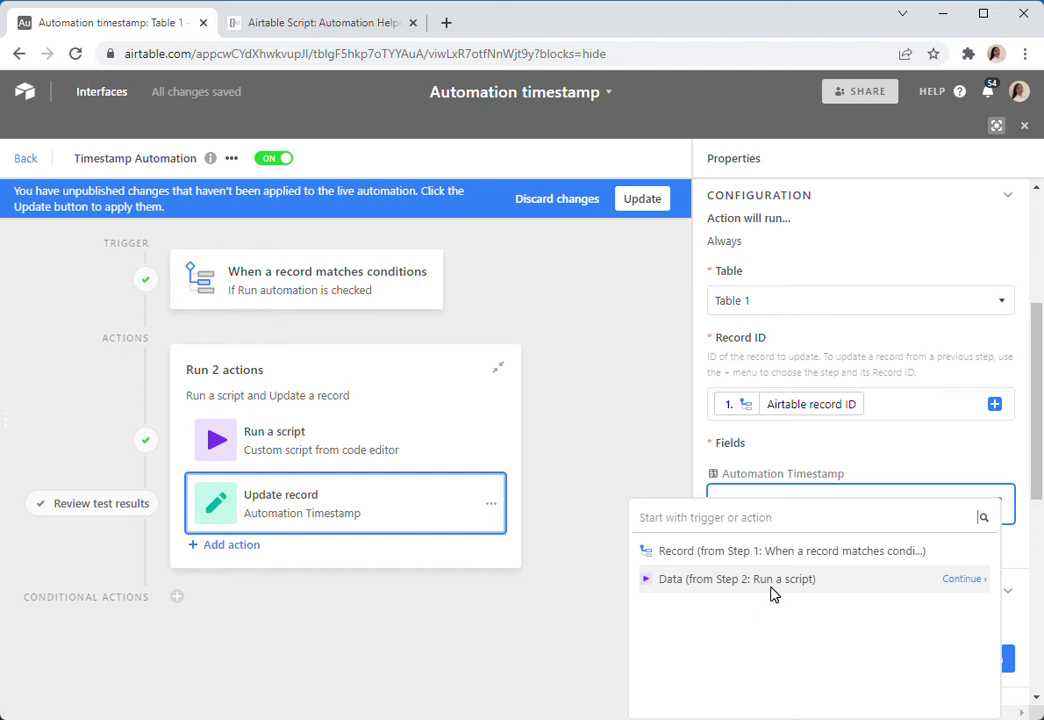
left_click(952, 582)
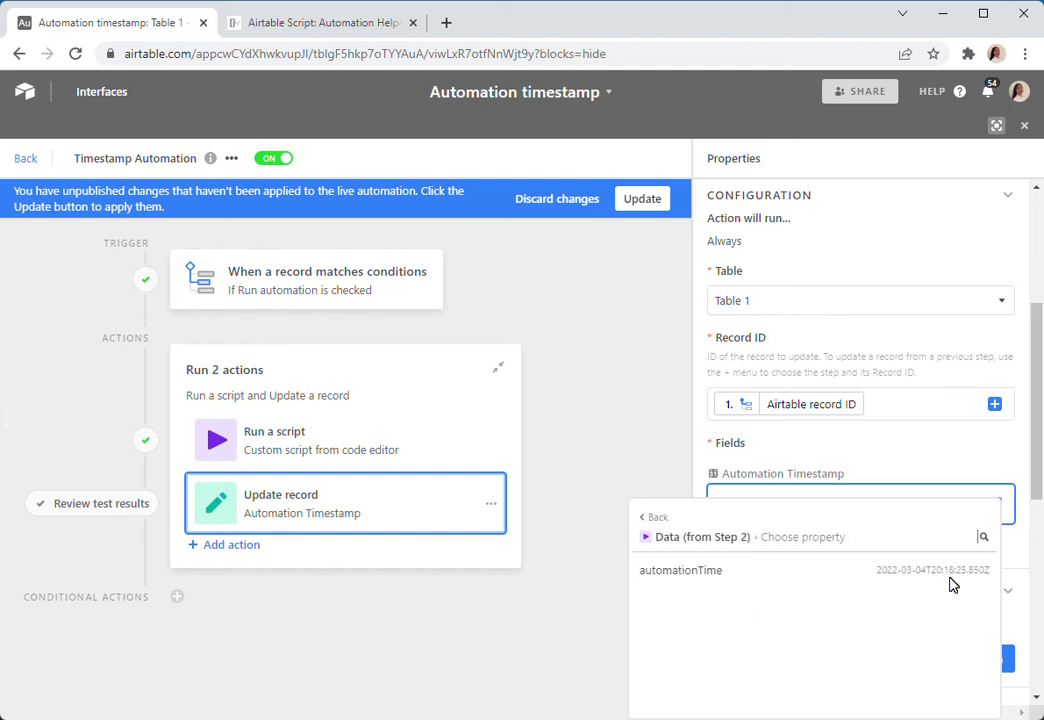
left_click(918, 574)
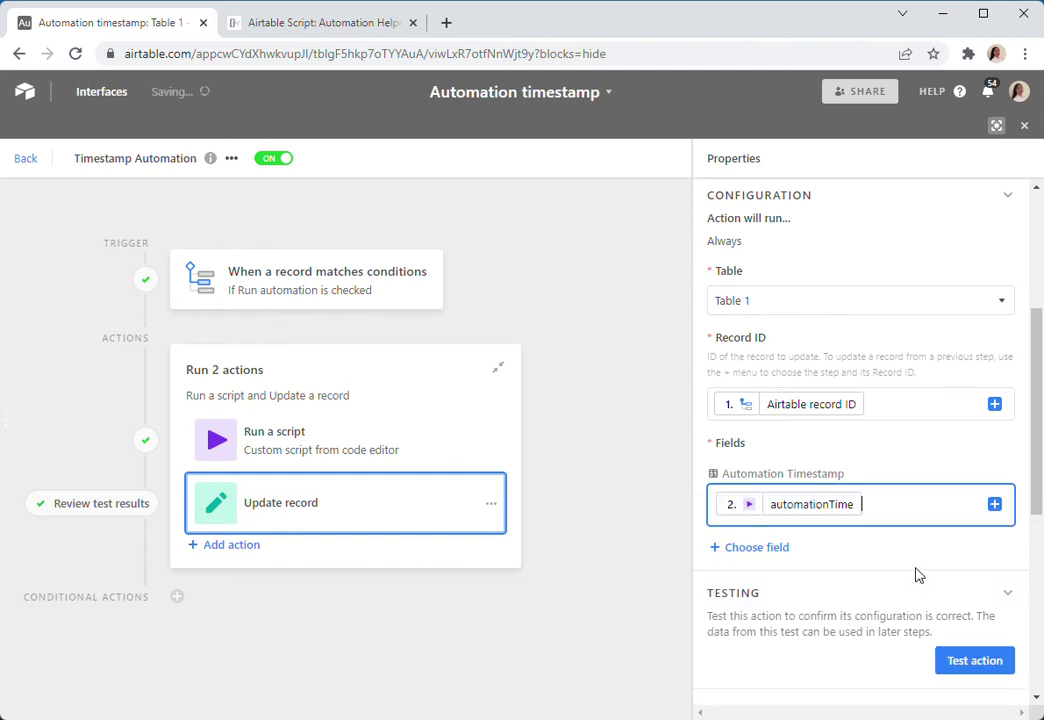
Return to Table 1 and check Run automation for the second record
left_click(594, 280)
left_click(22, 159)
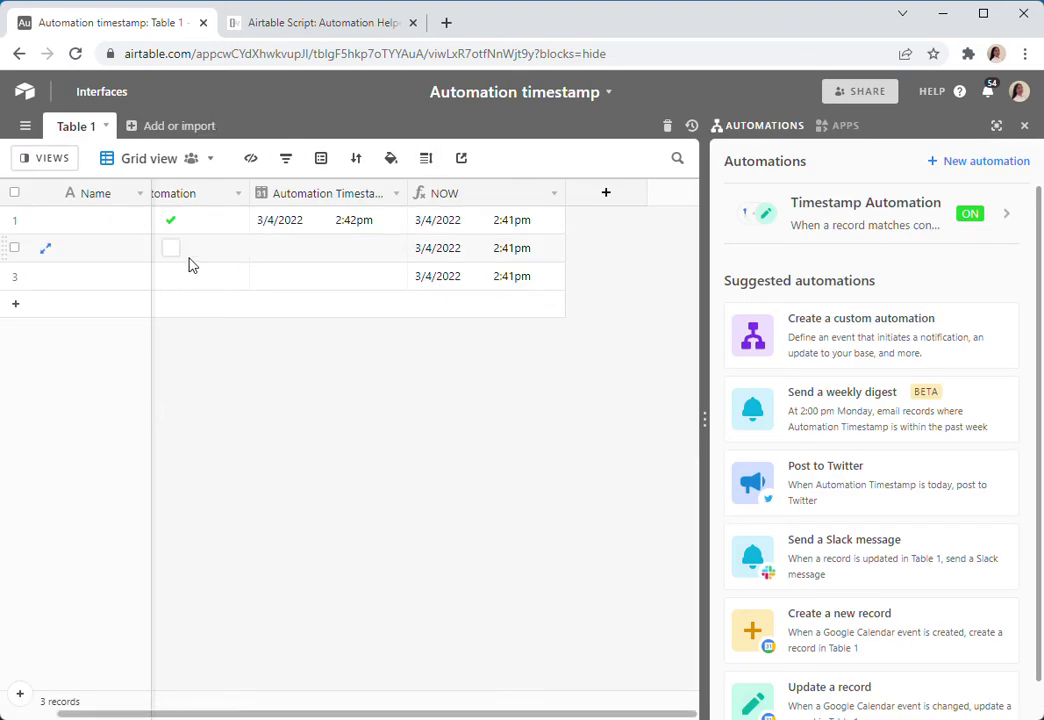
left_click(170, 252)
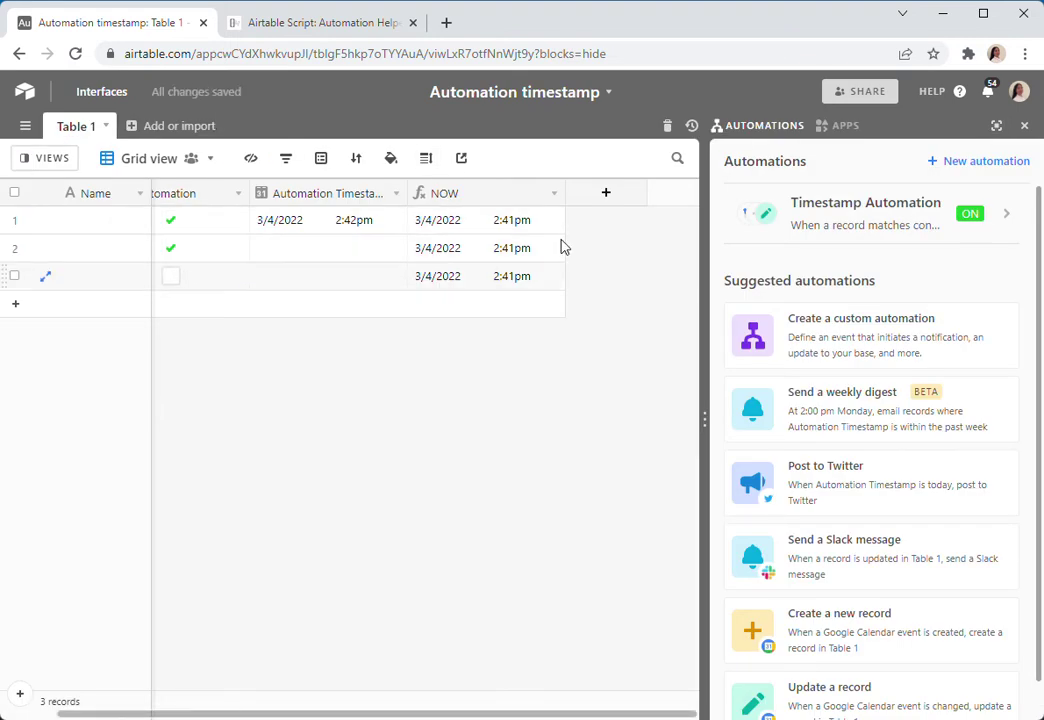
Inspect the latest run in the Timestamp Automation's run history, and return to the table
left_click(826, 224)
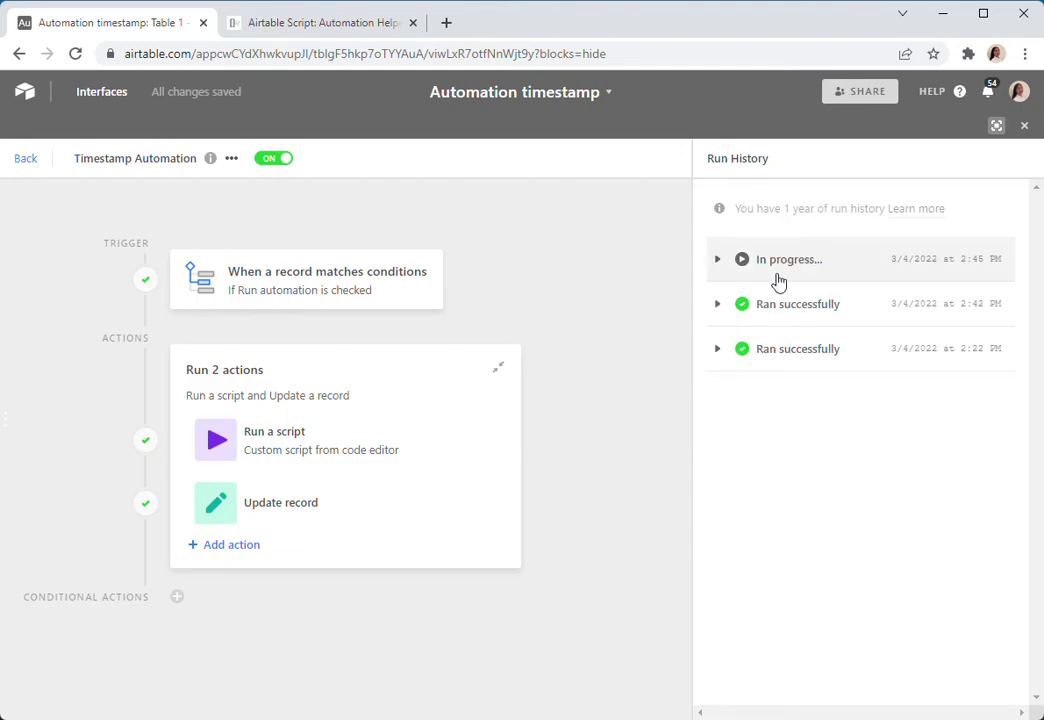
left_click(716, 262)
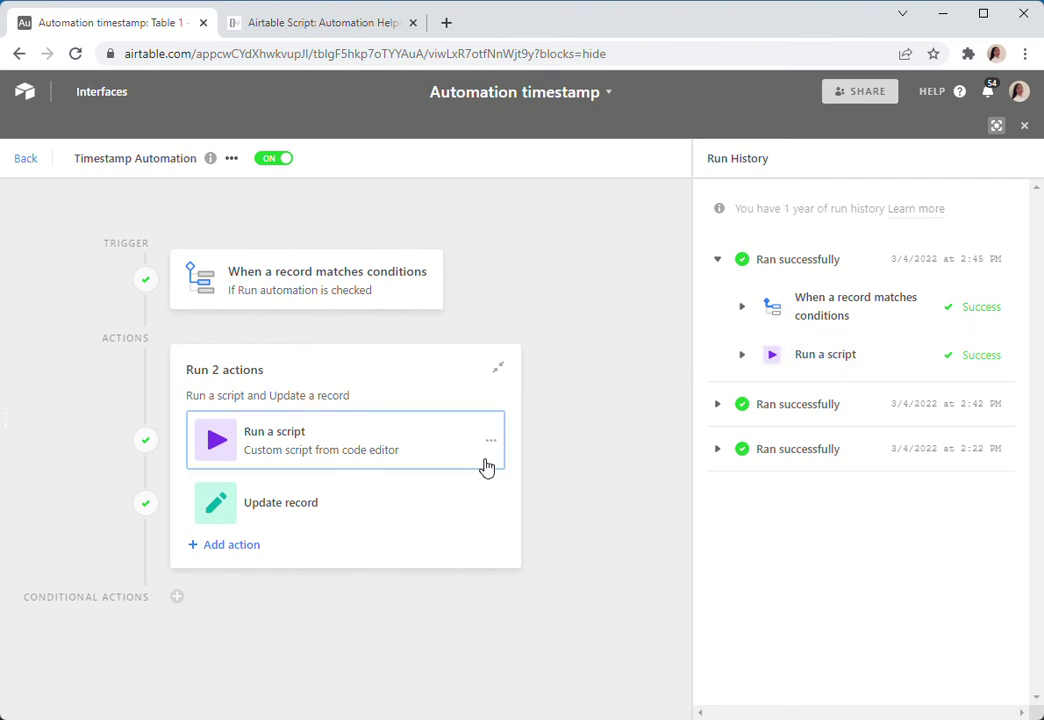
left_click(26, 160)
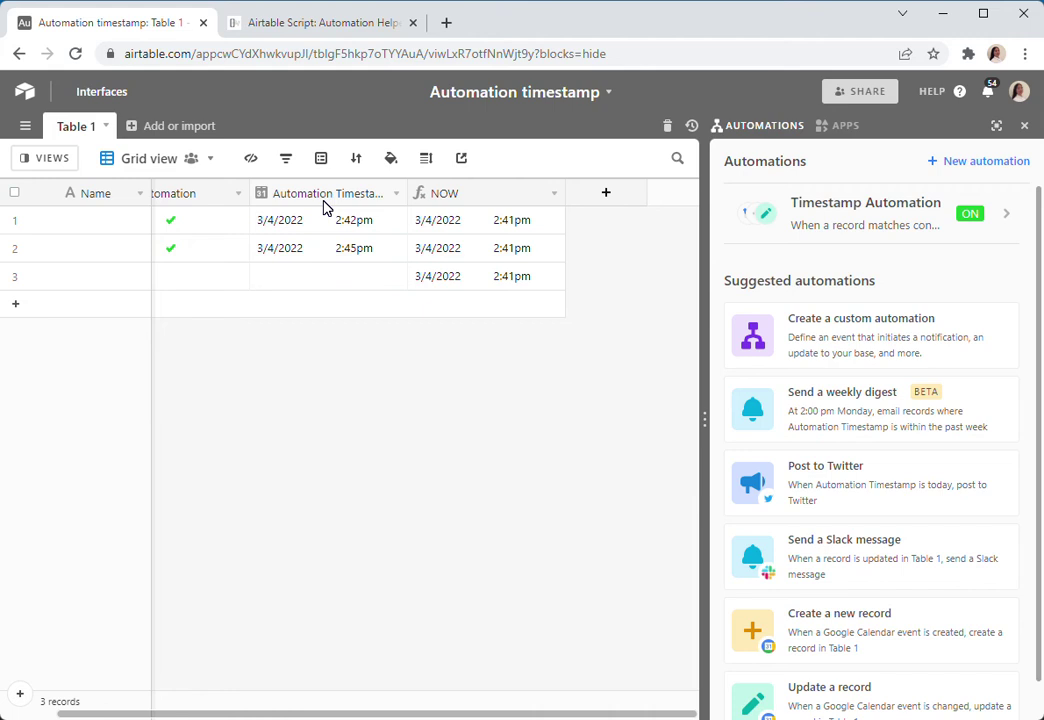
Switch to the Automation Helpers page on Gumroad, review the record deletion and numeric summing scripts, and return to Airtable
left_click(319, 27)
left_click(325, 474)
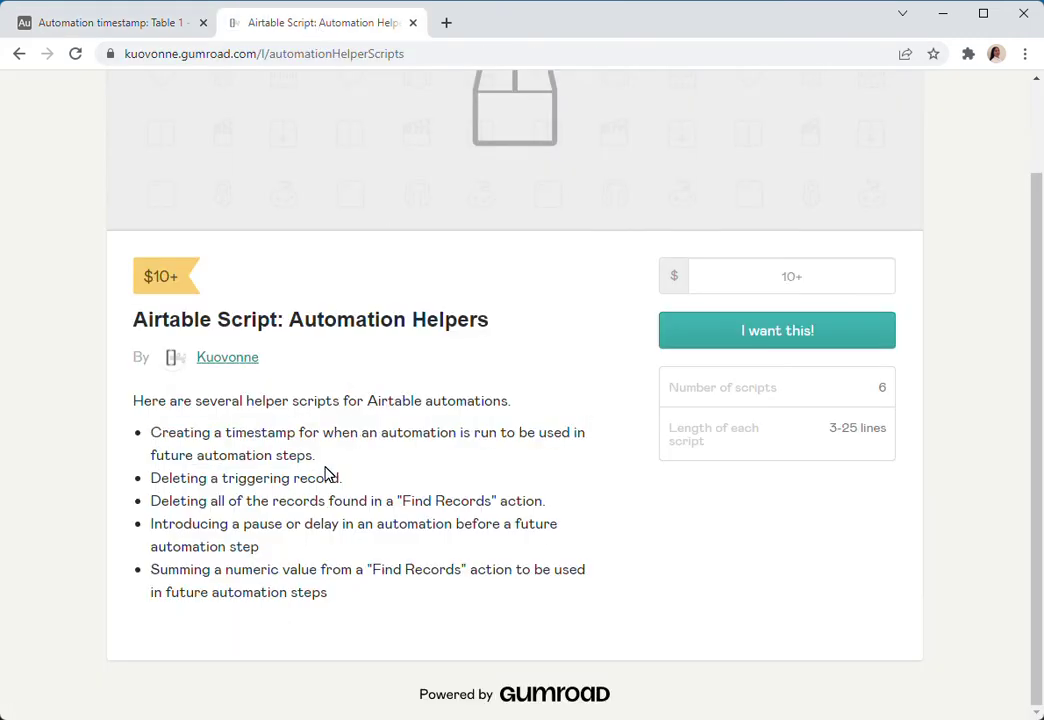
left_click_drag(166, 478, 319, 501)
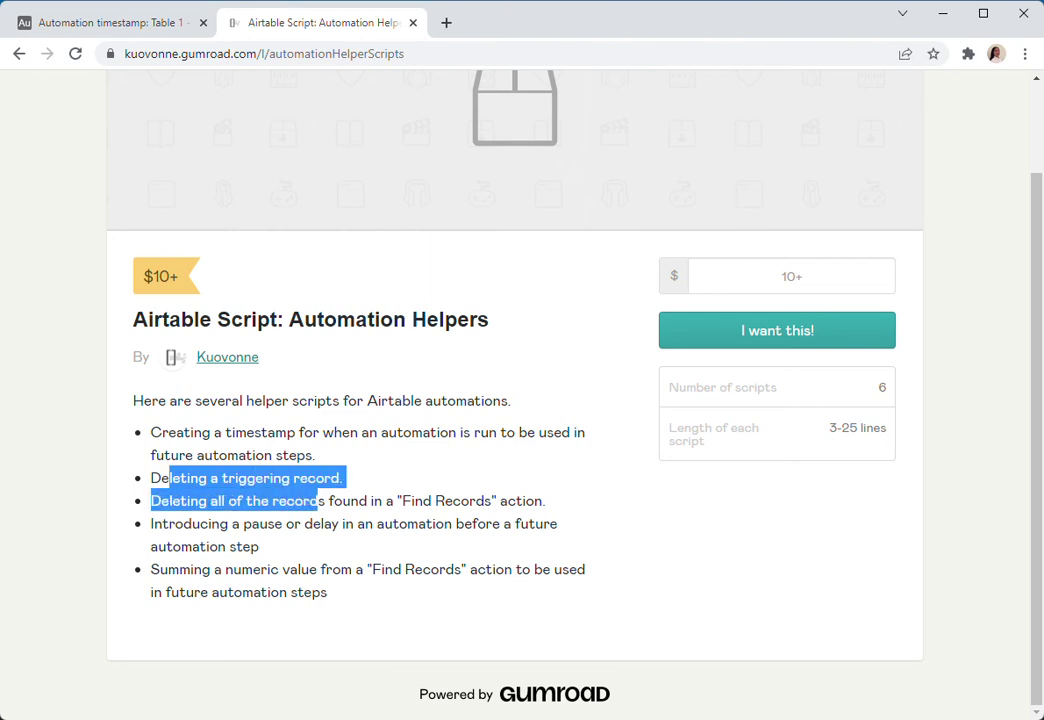
left_click(226, 517)
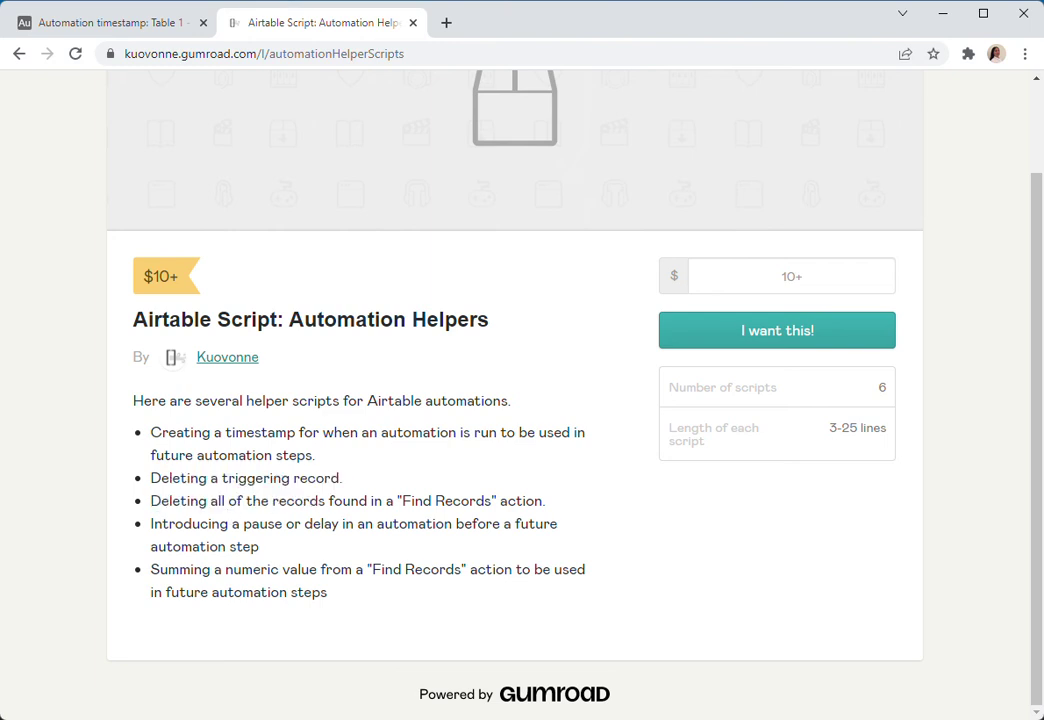
left_click_drag(167, 569, 446, 569)
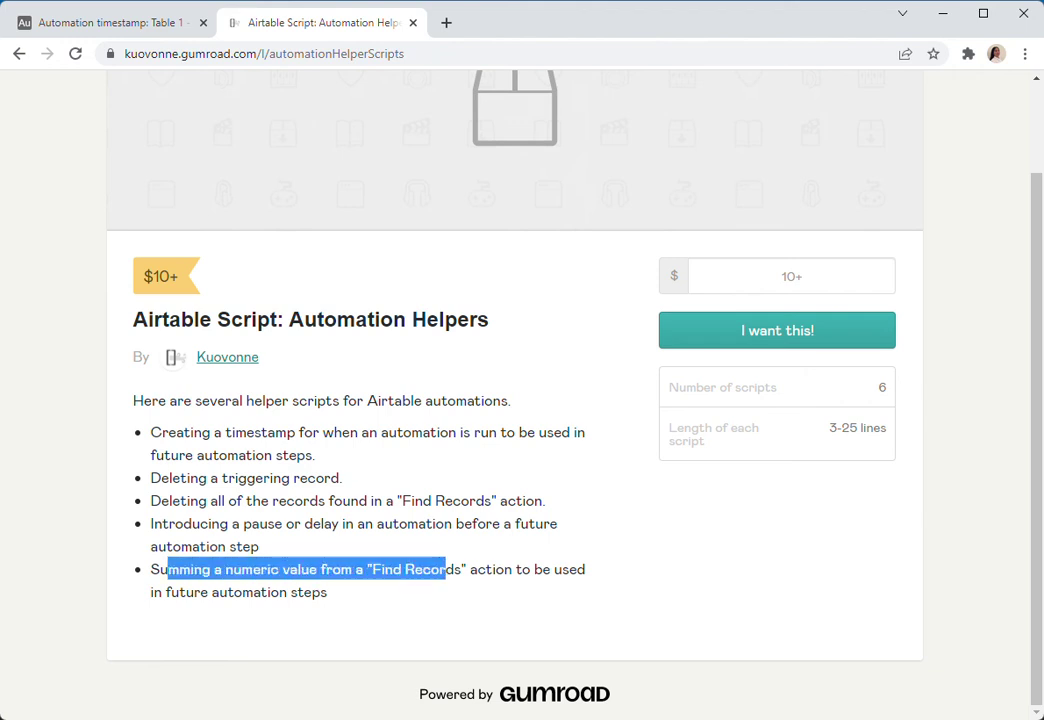
left_click(446, 569)
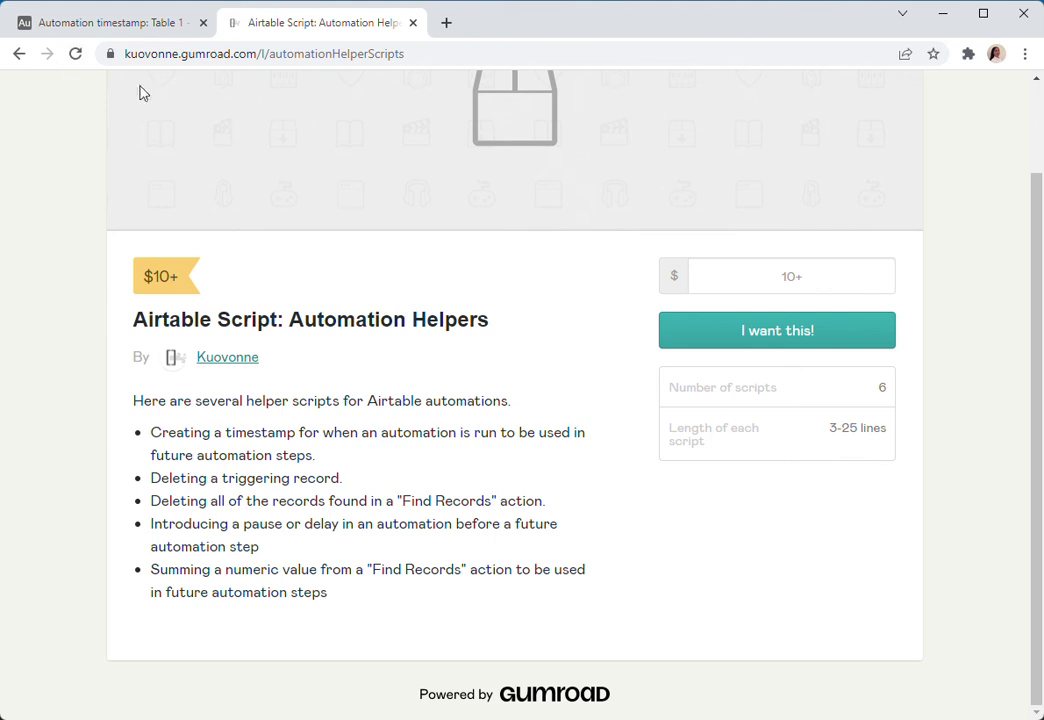
left_click(99, 29)
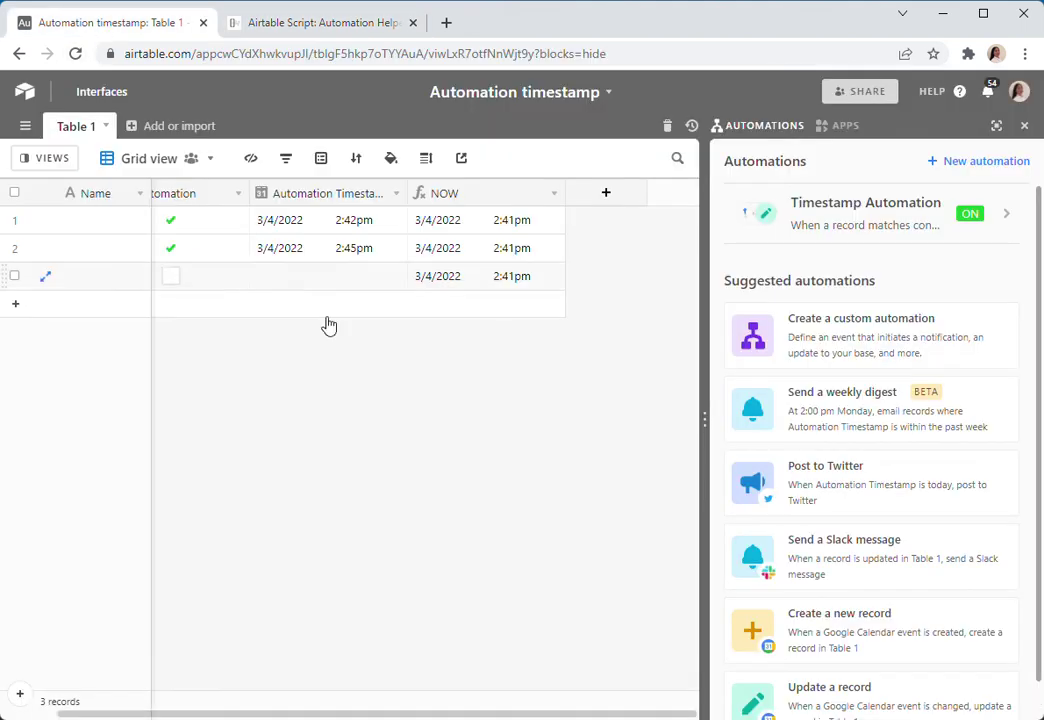